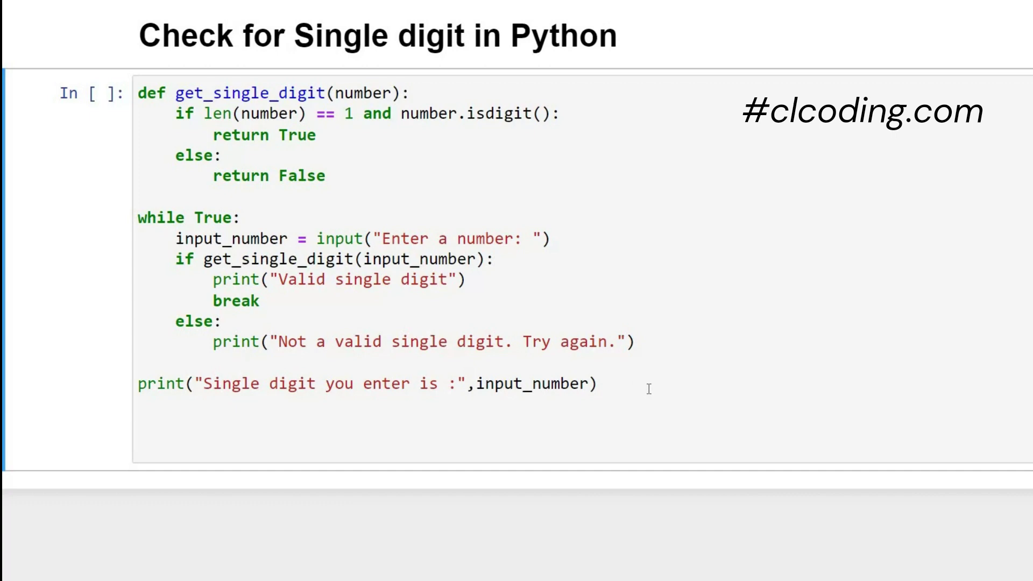
- Run the digit-checker cell and enter 45 (rejected), then 5 (accepted as a single digit)
key(shift+Return)
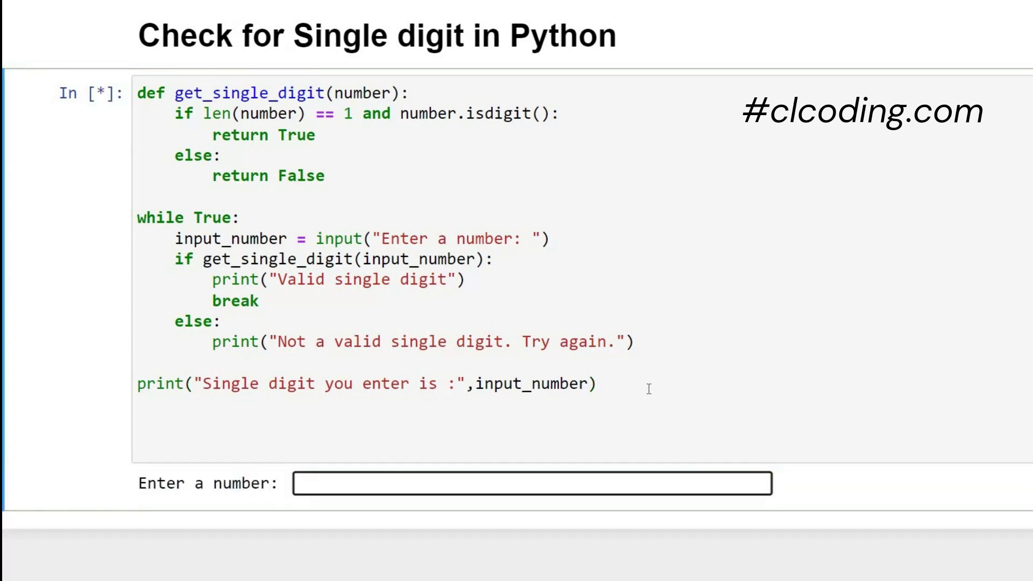
text(4)
text(5)
key(Return)
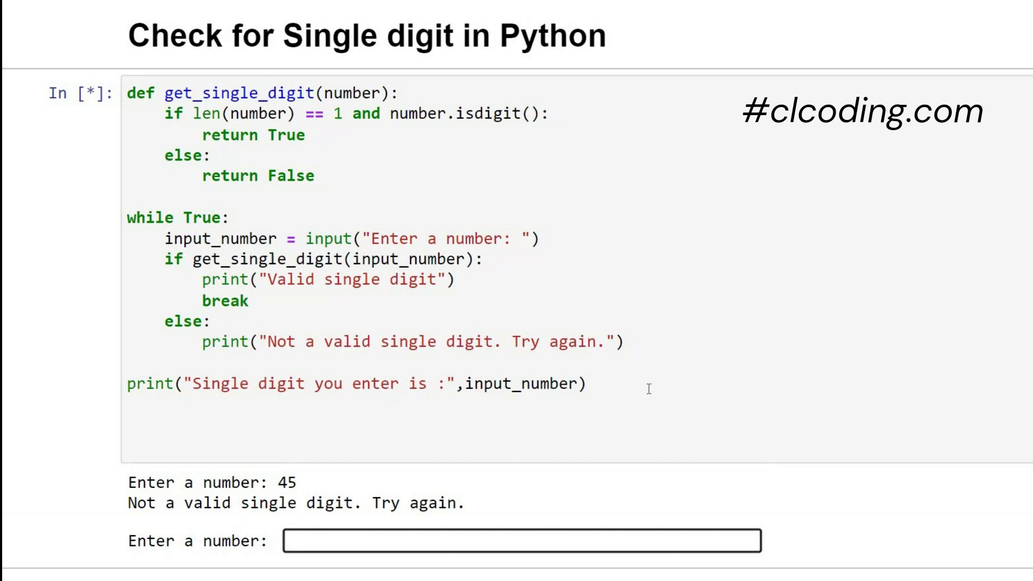
text(5)
key(Return)
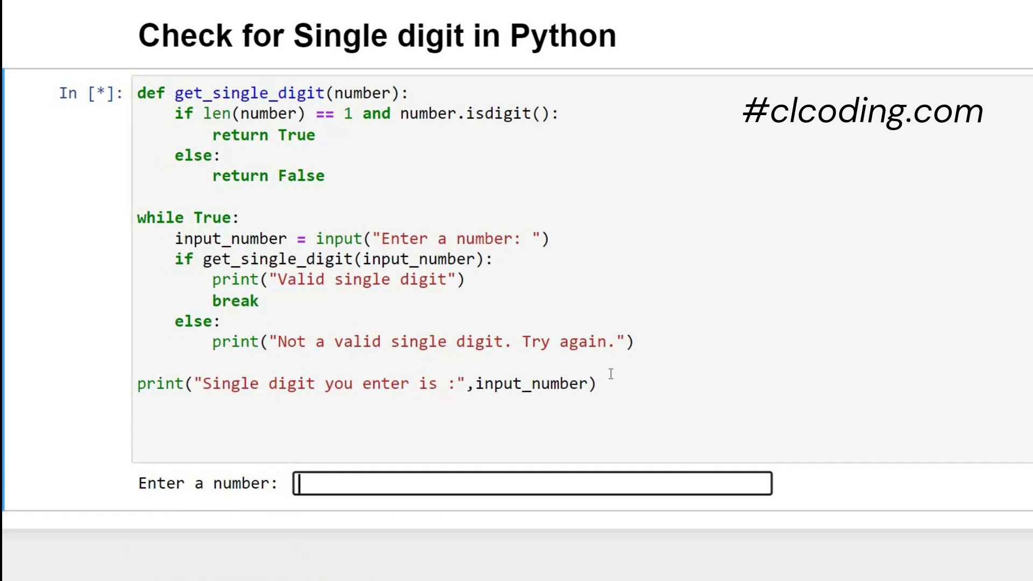
text(7)
- Submit 7 so the checker prints it as a valid single digit
key(Return)
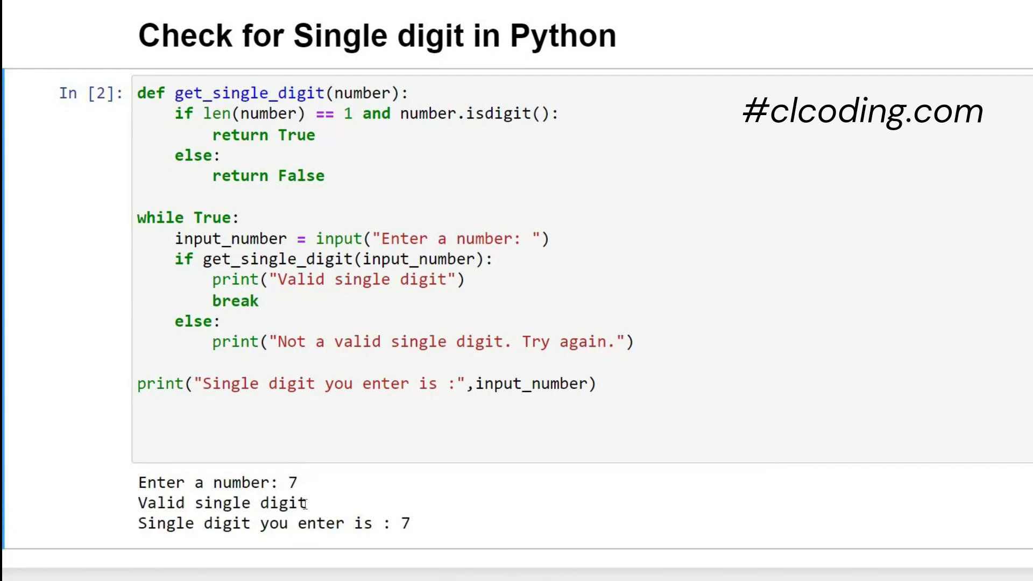